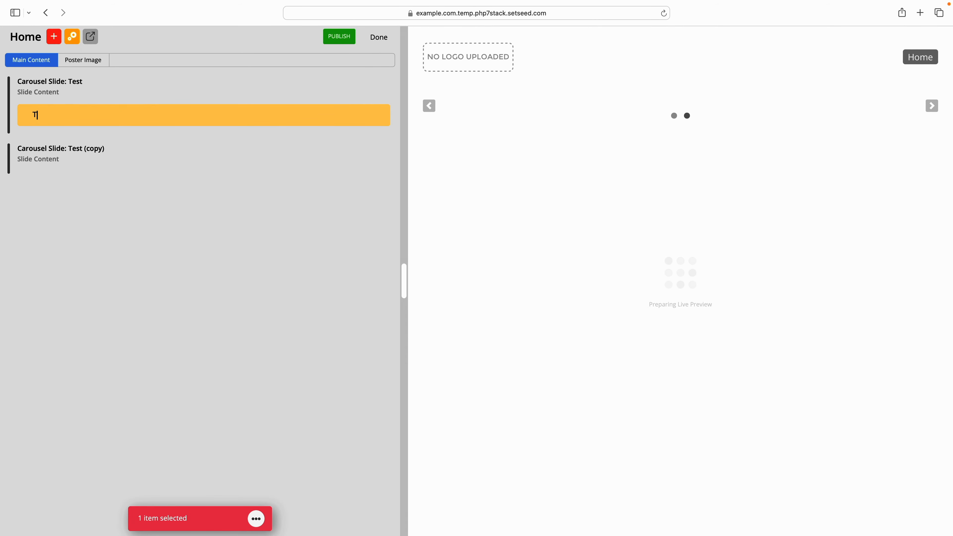
- Add the text items "Test" and "More text" to the first carousel slide, and move "More text" into the copied slide
{"action": "type", "text": "Test"}
{"action": "key", "text": "Return"}
{"action": "type", "text": "More text"}
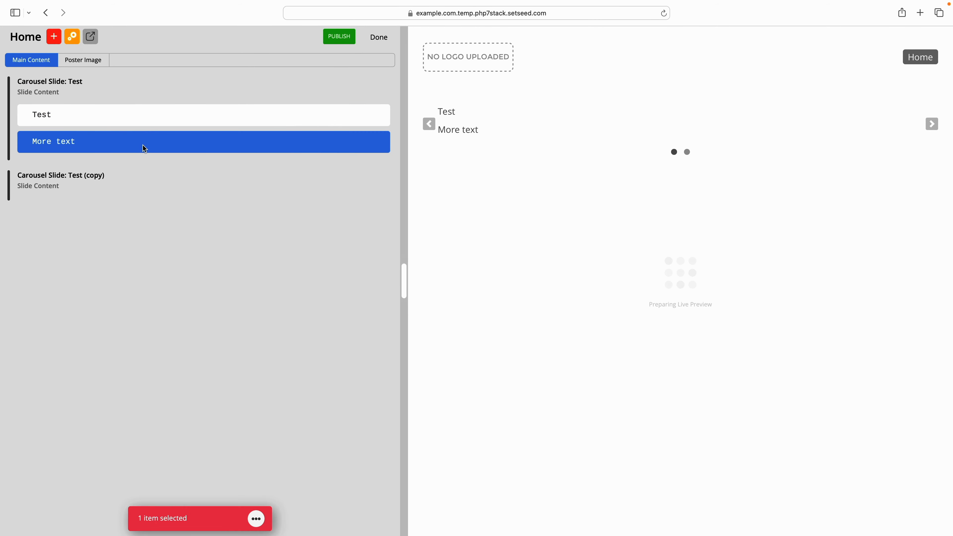
{"action": "left_click_drag", "start_coordinate": [142, 144], "coordinate": [137, 209]}
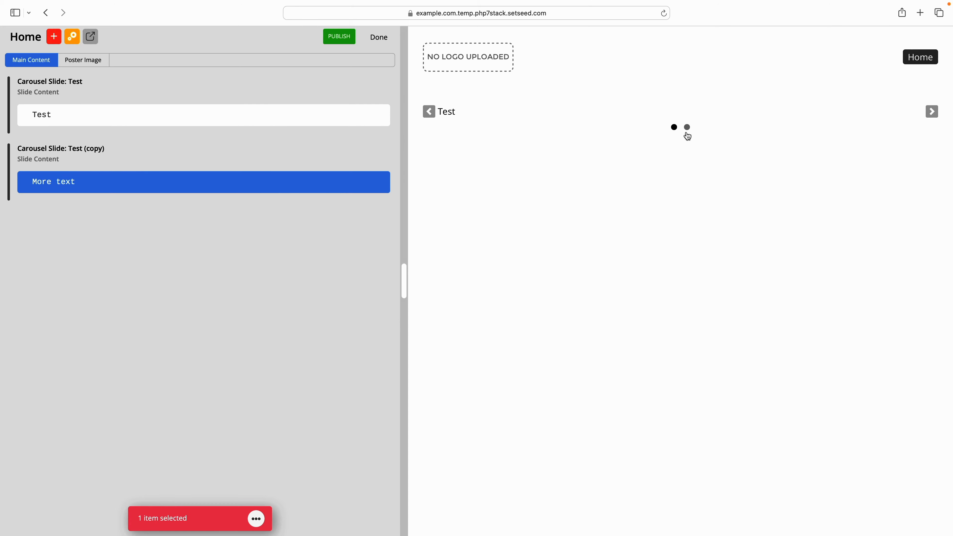
- Check the carousel in the live preview at different widths by resizing the editing pane
{"action": "left_click", "coordinate": [431, 115]}
{"action": "left_click_drag", "start_coordinate": [403, 217], "coordinate": [429, 284]}
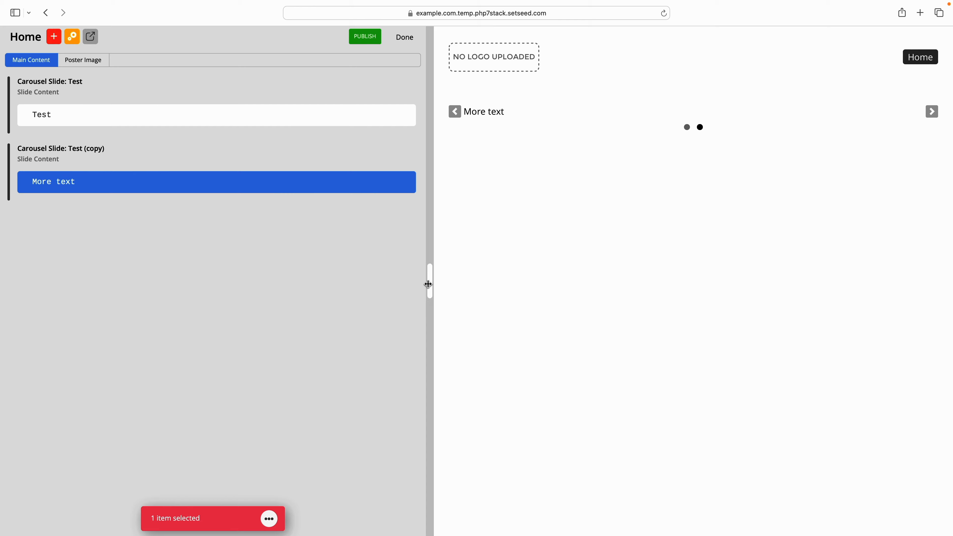
{"action": "left_click_drag", "start_coordinate": [431, 276], "coordinate": [117, 269]}
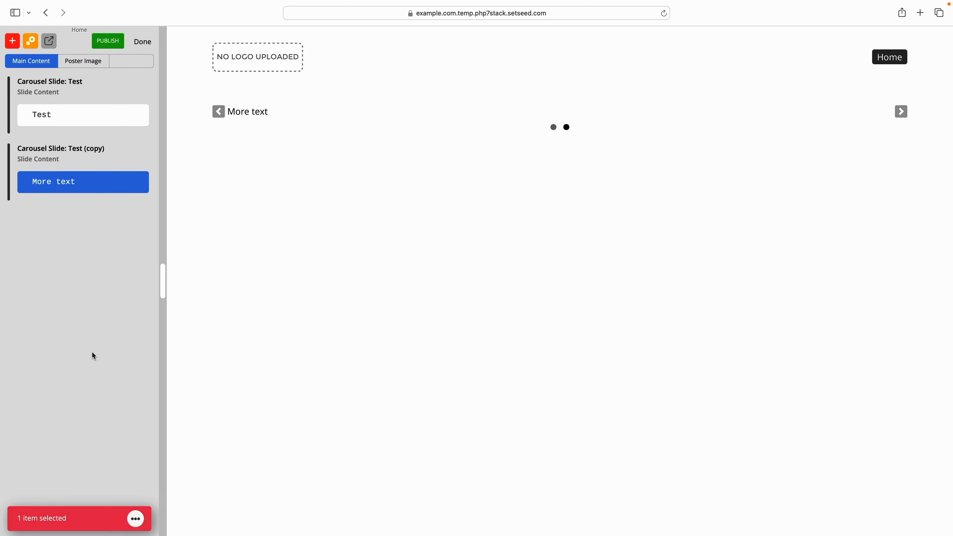
{"action": "left_click_drag", "start_coordinate": [90, 519], "coordinate": [92, 354]}
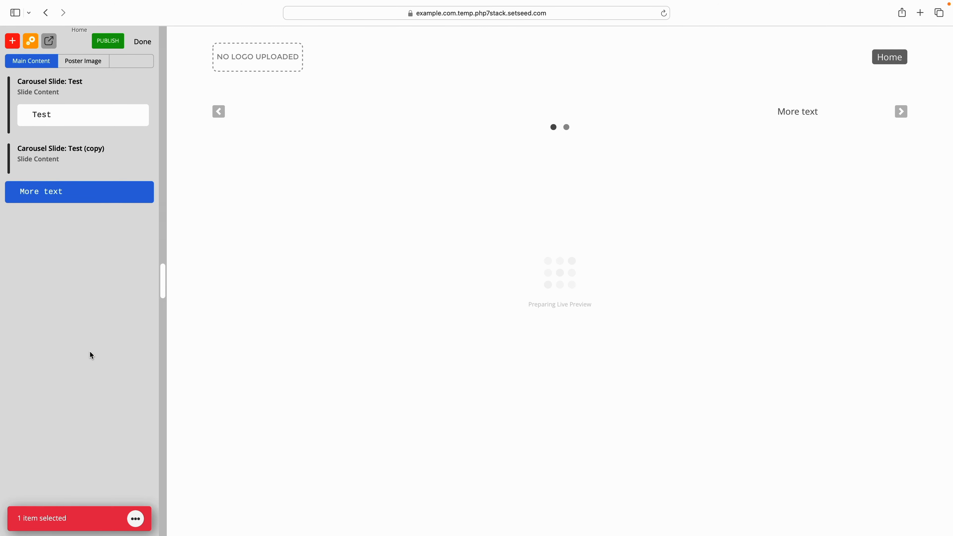
- Browse the insertable component categories and add a new Text component above "Test" in the first carousel slide
{"action": "left_click", "coordinate": [55, 38]}
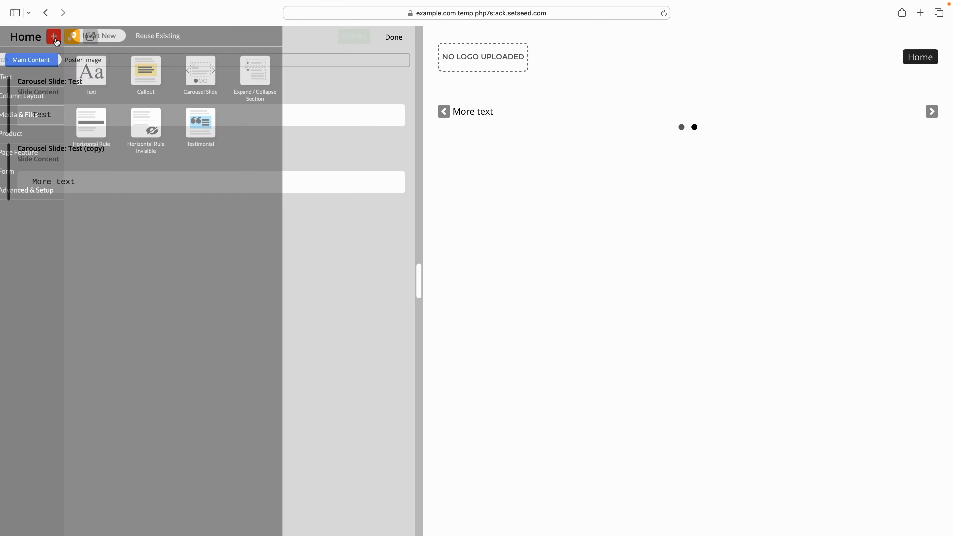
{"action": "left_click", "coordinate": [41, 97]}
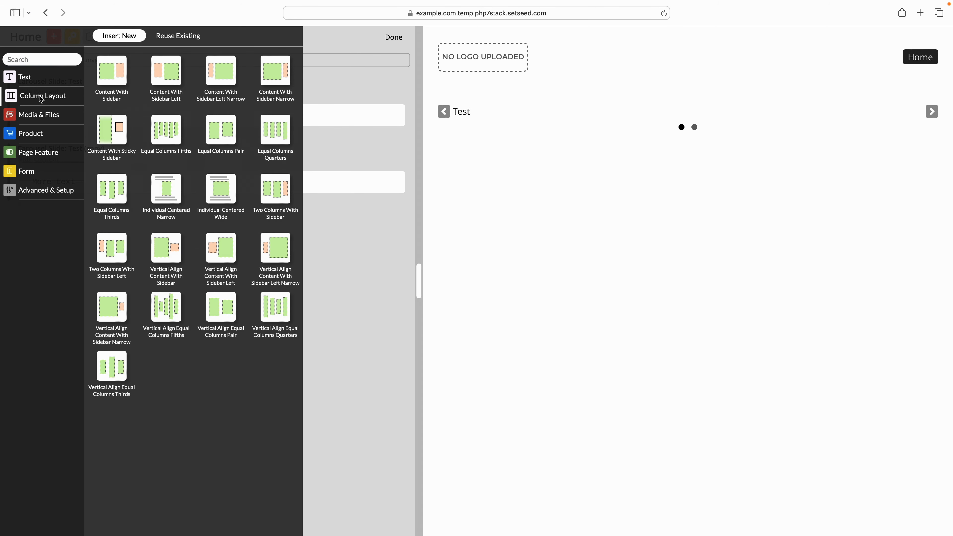
{"action": "left_click", "coordinate": [51, 118]}
{"action": "left_click", "coordinate": [51, 134]}
{"action": "left_click", "coordinate": [48, 154]}
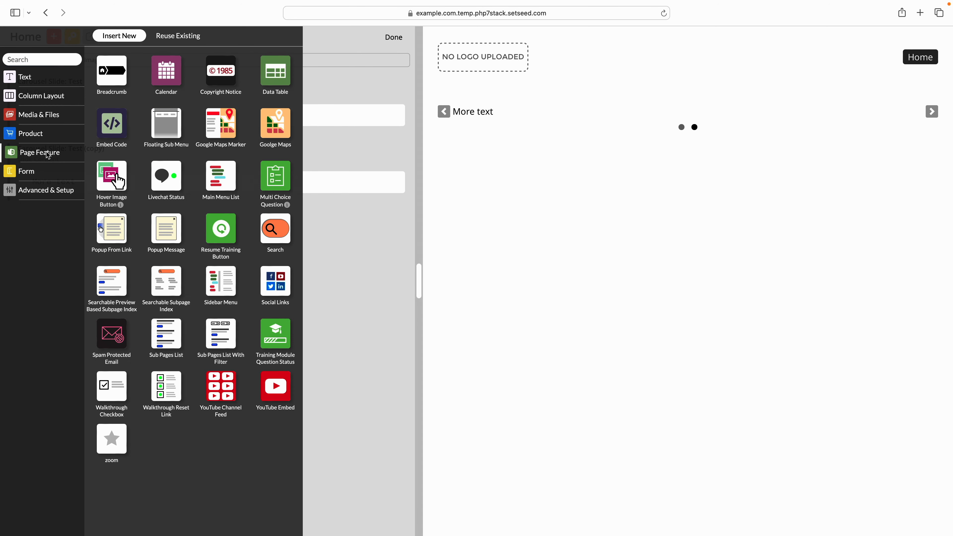
{"action": "left_click", "coordinate": [45, 177]}
{"action": "left_click", "coordinate": [23, 77]}
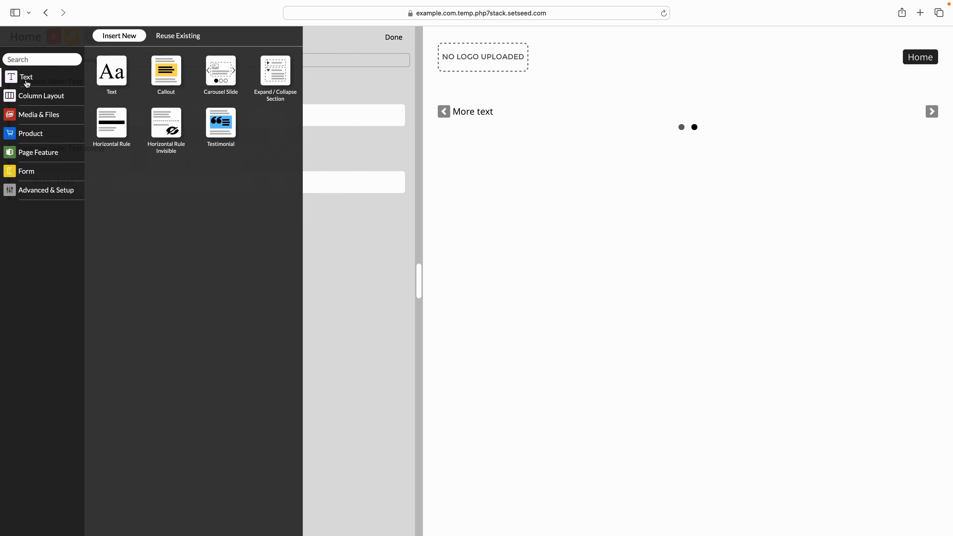
{"action": "left_click_drag", "start_coordinate": [111, 71], "coordinate": [172, 121]}
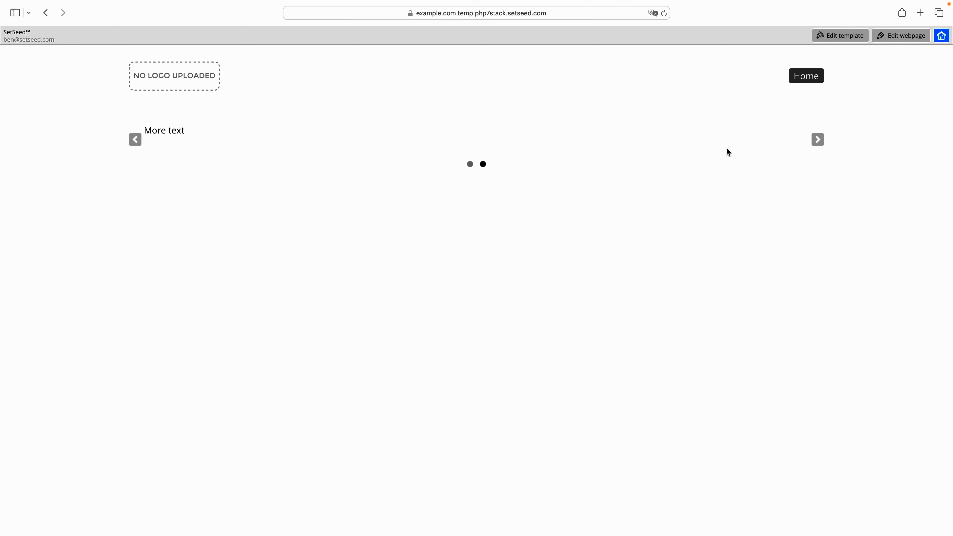
- Open the page's template for editing and examine the settings of its header bars and content bars
{"action": "left_click", "coordinate": [850, 39]}
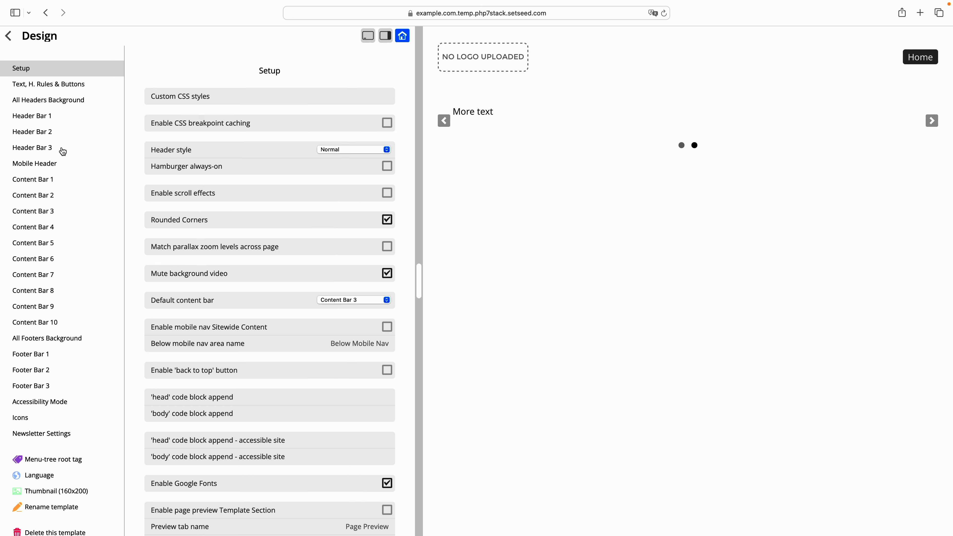
{"action": "left_click", "coordinate": [42, 120]}
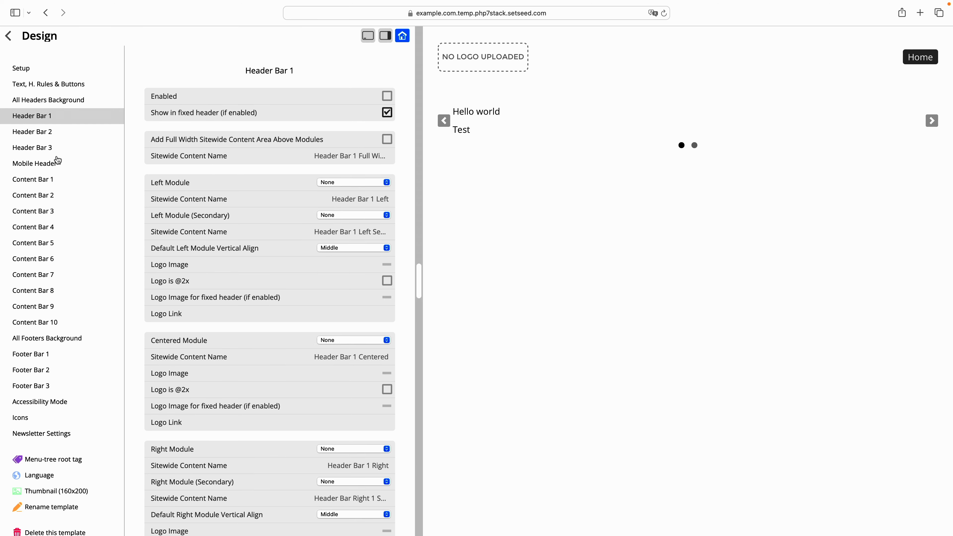
{"action": "left_click", "coordinate": [52, 187]}
{"action": "left_click", "coordinate": [60, 195]}
{"action": "left_click", "coordinate": [61, 211]}
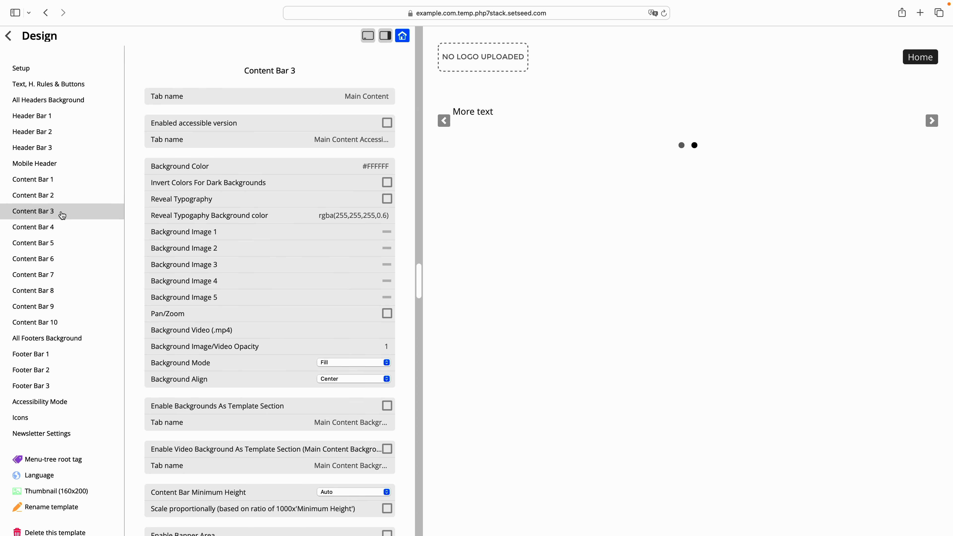
{"action": "left_click", "coordinate": [44, 121]}
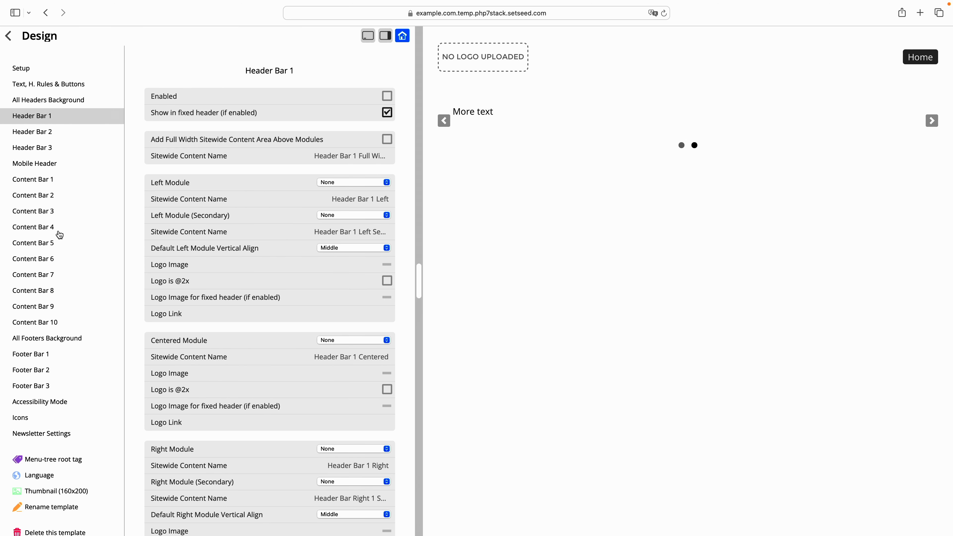
{"action": "left_click", "coordinate": [46, 357]}
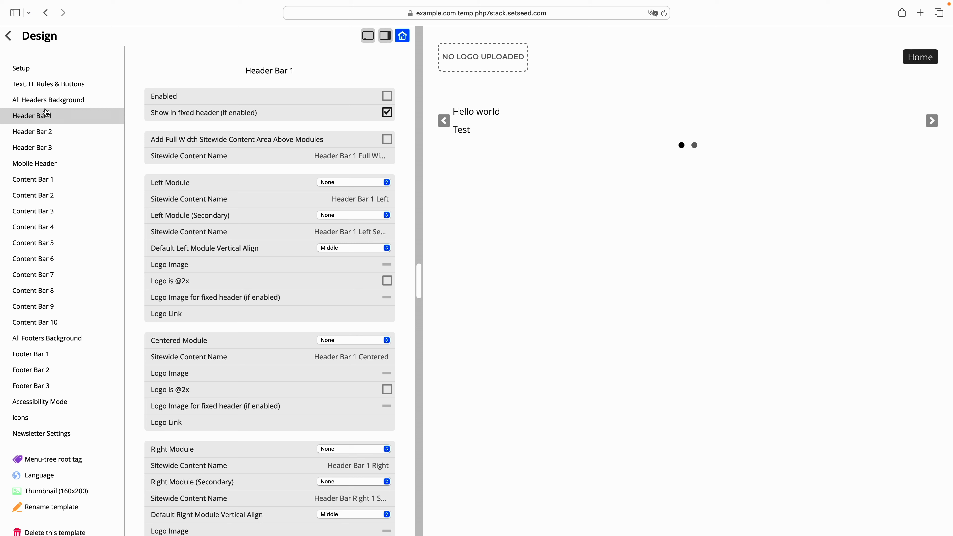
{"action": "left_click", "coordinate": [51, 133]}
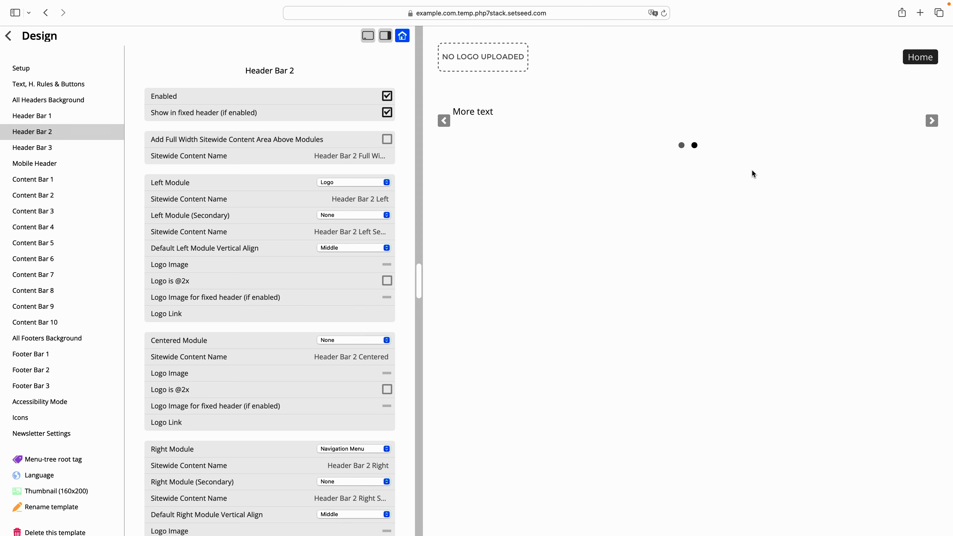
{"action": "left_click", "coordinate": [23, 214]}
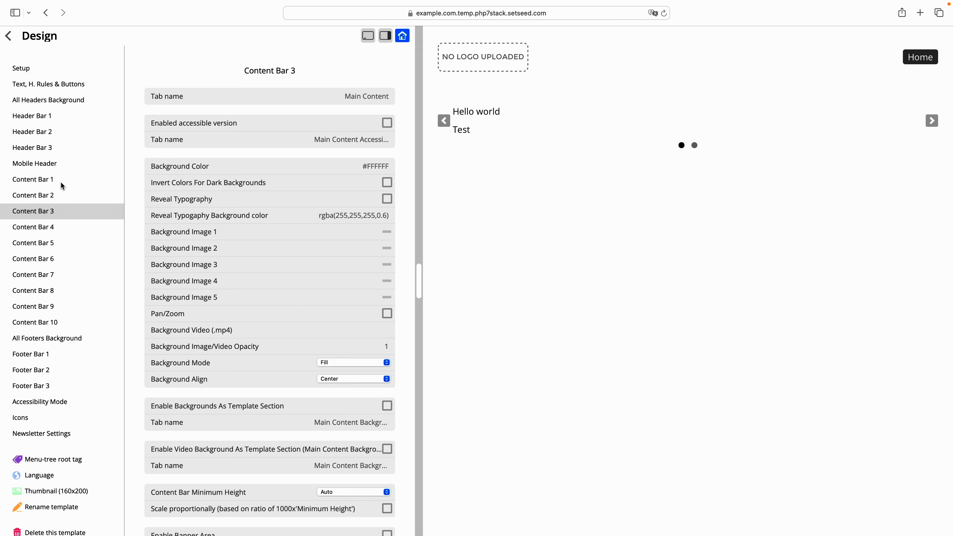
- Examine the Header Bar 1 settings, including the choices for its secondary left module and centered module
{"action": "left_click", "coordinate": [60, 117]}
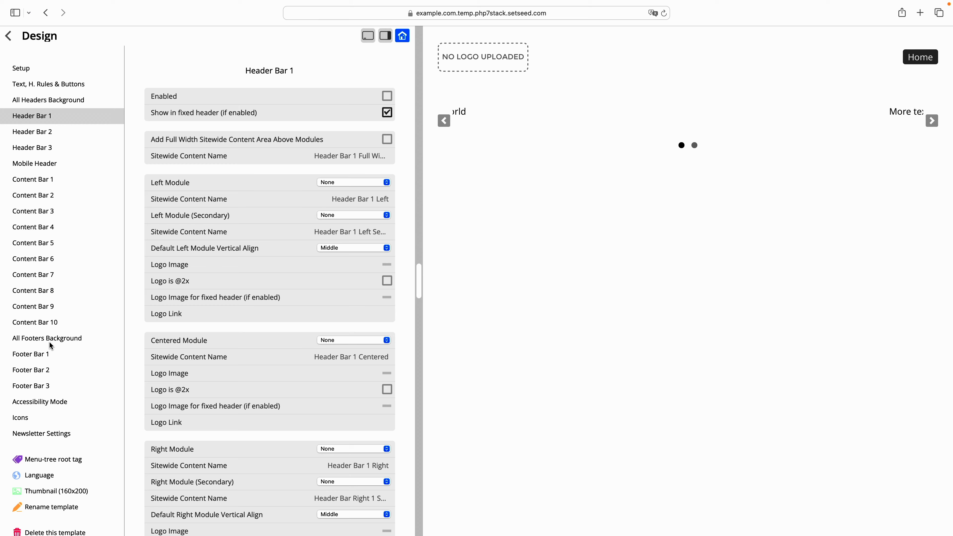
{"action": "scroll", "coordinate": [201, 293], "scroll_direction": "down", "scroll_amount": 15}
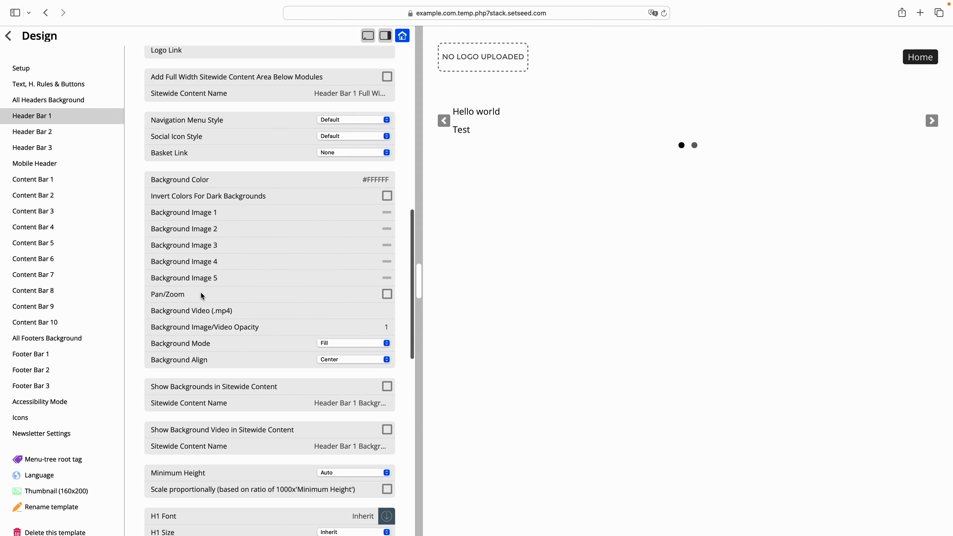
{"action": "scroll", "coordinate": [200, 292], "scroll_direction": "down", "scroll_amount": 15}
{"action": "scroll", "coordinate": [200, 292], "scroll_direction": "up", "scroll_amount": 20}
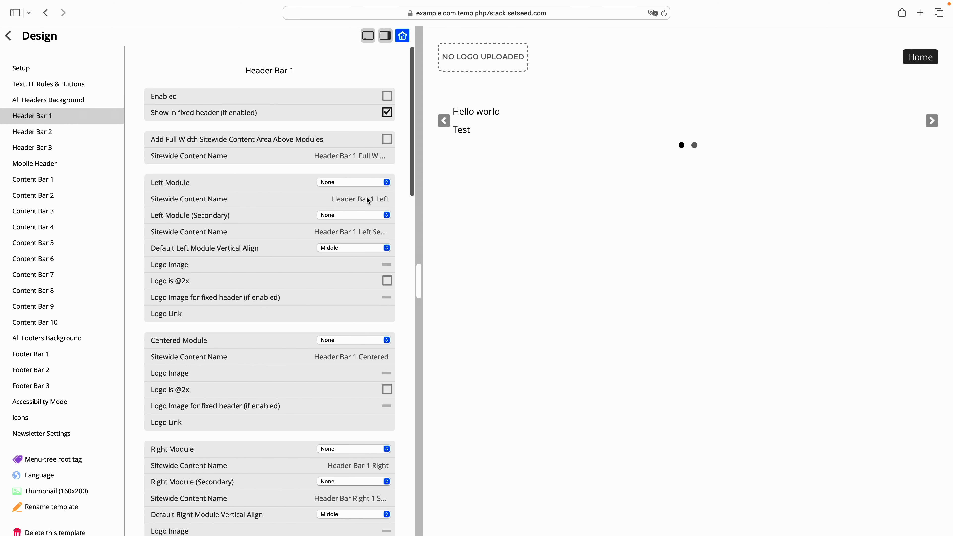
{"action": "scroll", "coordinate": [334, 183], "scroll_direction": "down", "scroll_amount": 2}
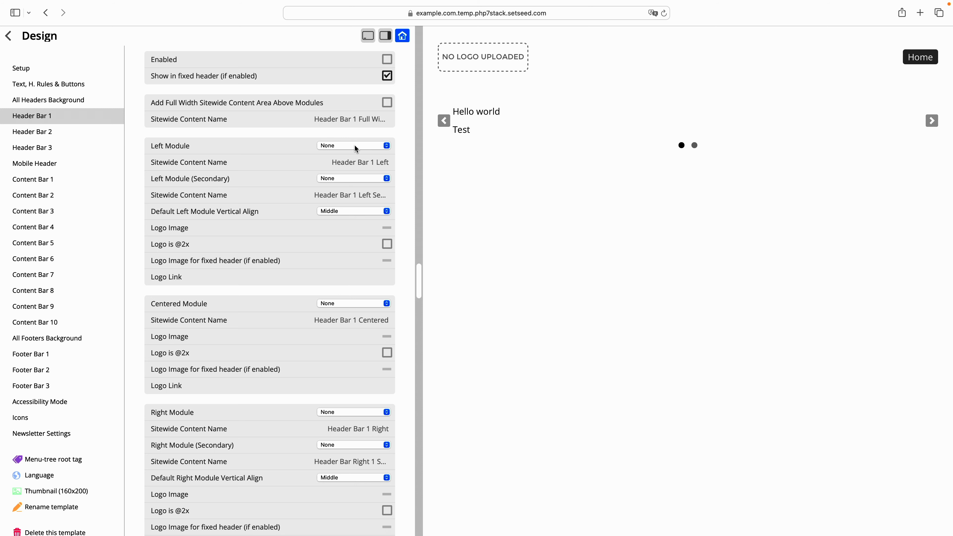
{"action": "left_click", "coordinate": [313, 179]}
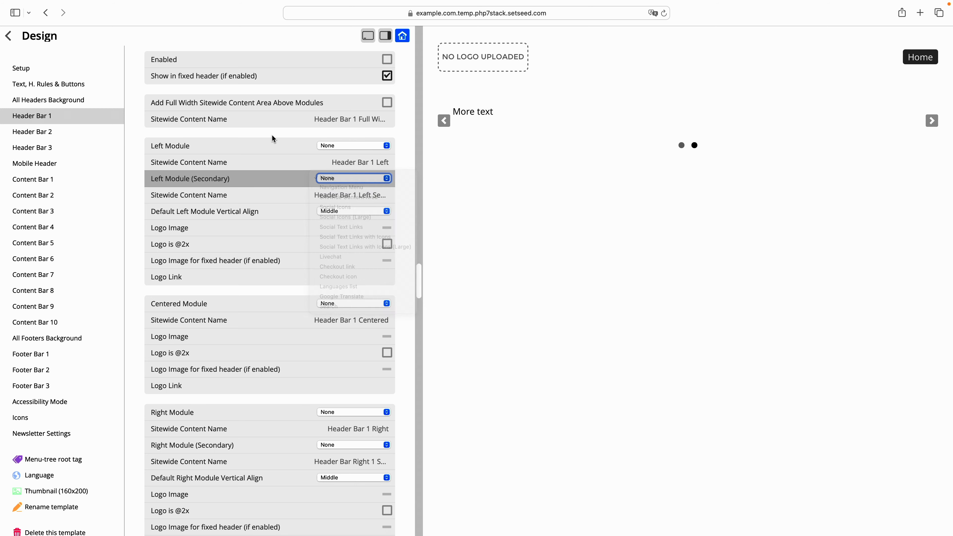
{"action": "left_click", "coordinate": [363, 308]}
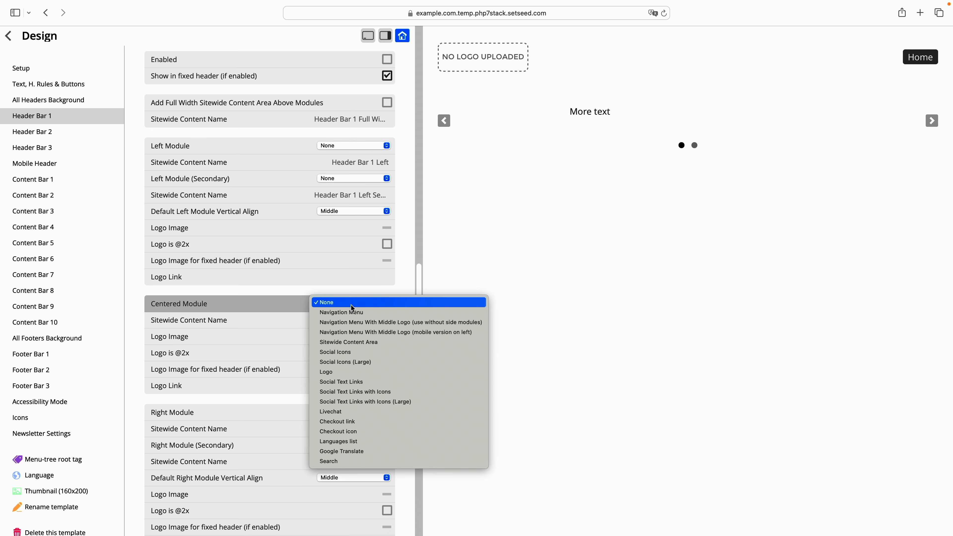
{"action": "left_click", "coordinate": [333, 288]}
- In Header Bar 2, set the secondary right module to Social Icons and the default right module vertical align to Top and Bottom
{"action": "left_click", "coordinate": [494, 77]}
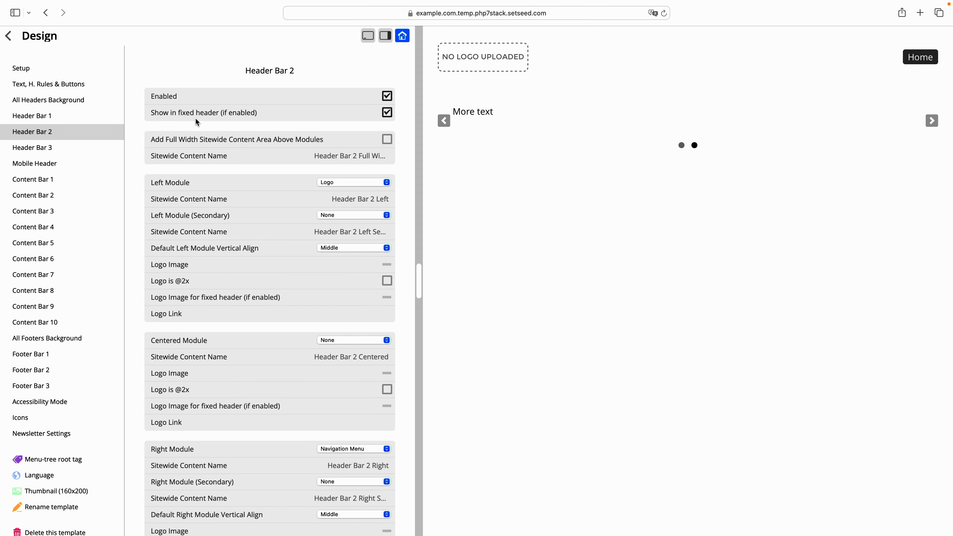
{"action": "scroll", "coordinate": [323, 311], "scroll_direction": "down", "scroll_amount": 3}
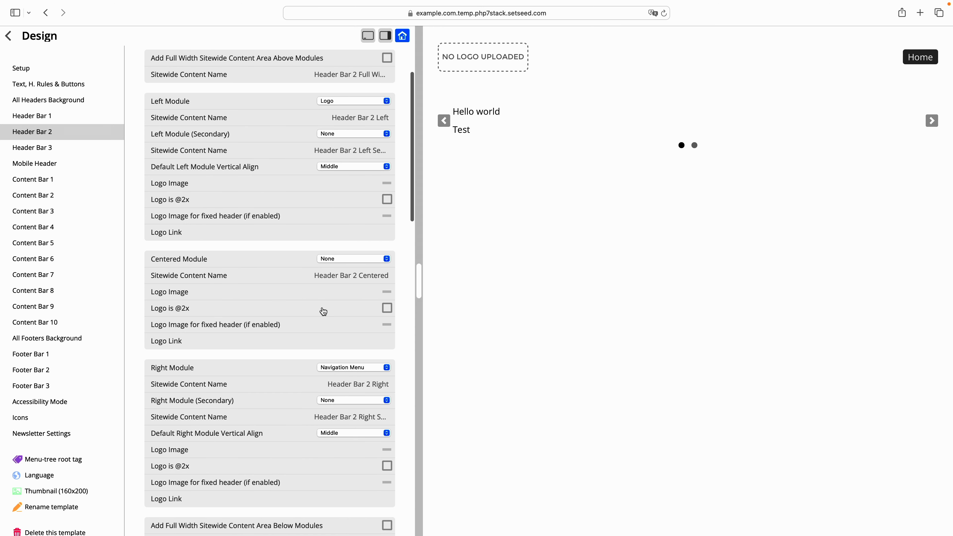
{"action": "left_click", "coordinate": [353, 102]}
{"action": "left_click", "coordinate": [335, 100]}
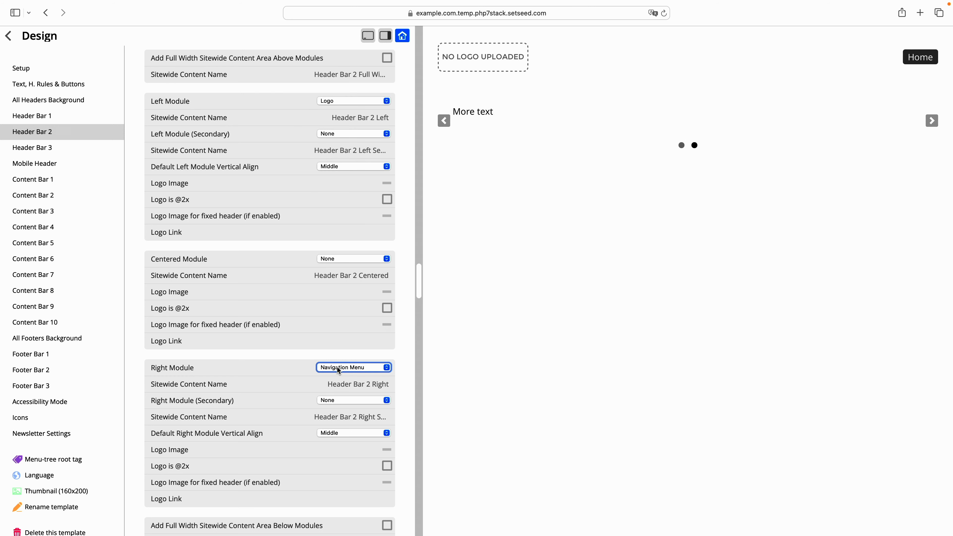
{"action": "left_click", "coordinate": [339, 398]}
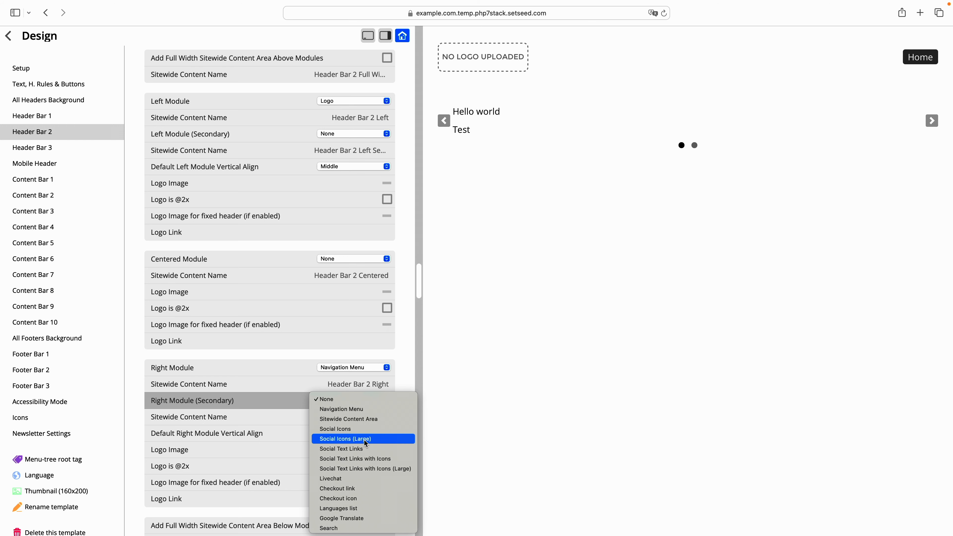
{"action": "left_click", "coordinate": [351, 428]}
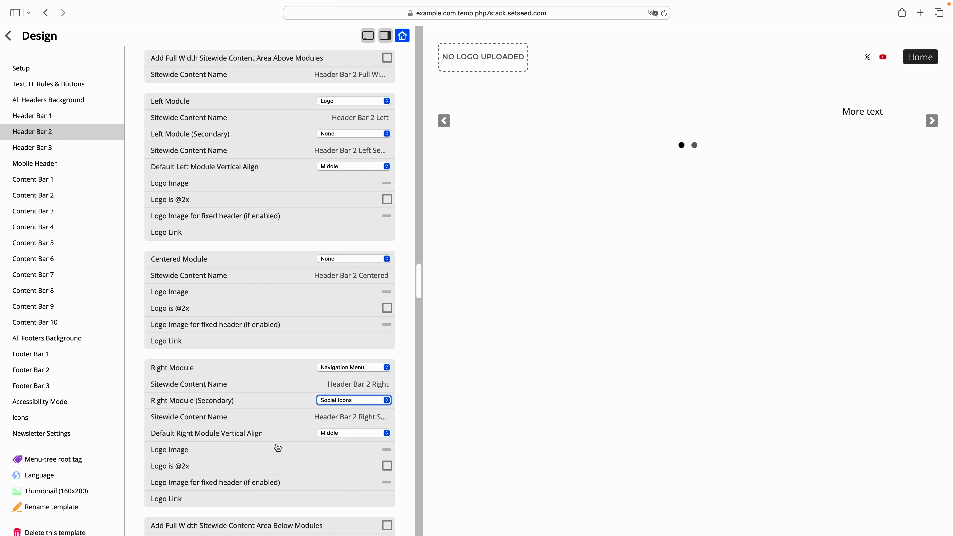
{"action": "left_click", "coordinate": [349, 435]}
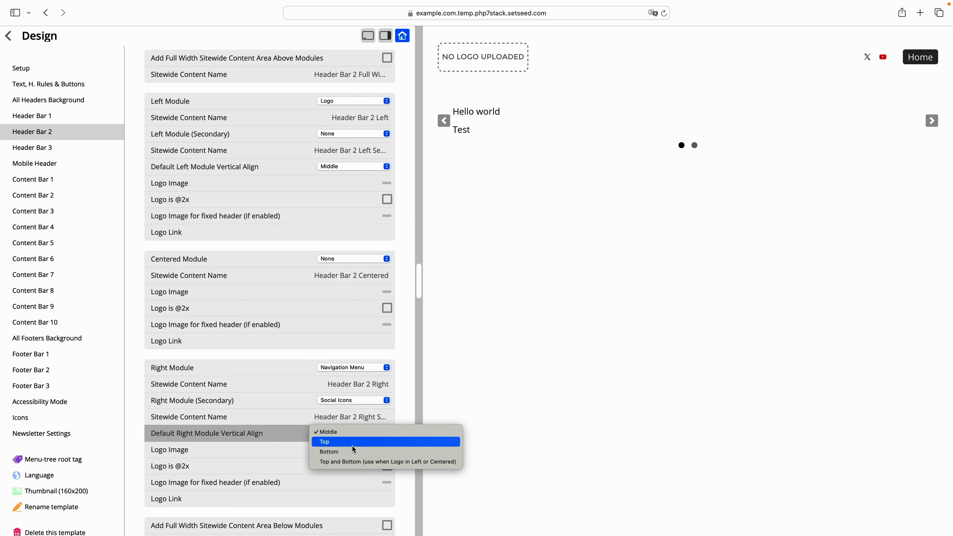
{"action": "left_click", "coordinate": [349, 462]}
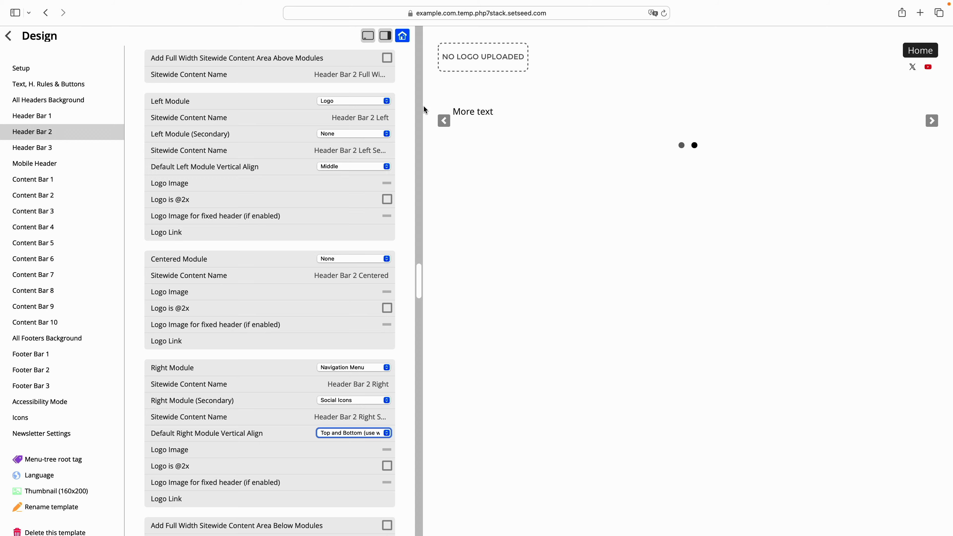
{"action": "scroll", "coordinate": [241, 191], "scroll_direction": "up", "scroll_amount": 5}
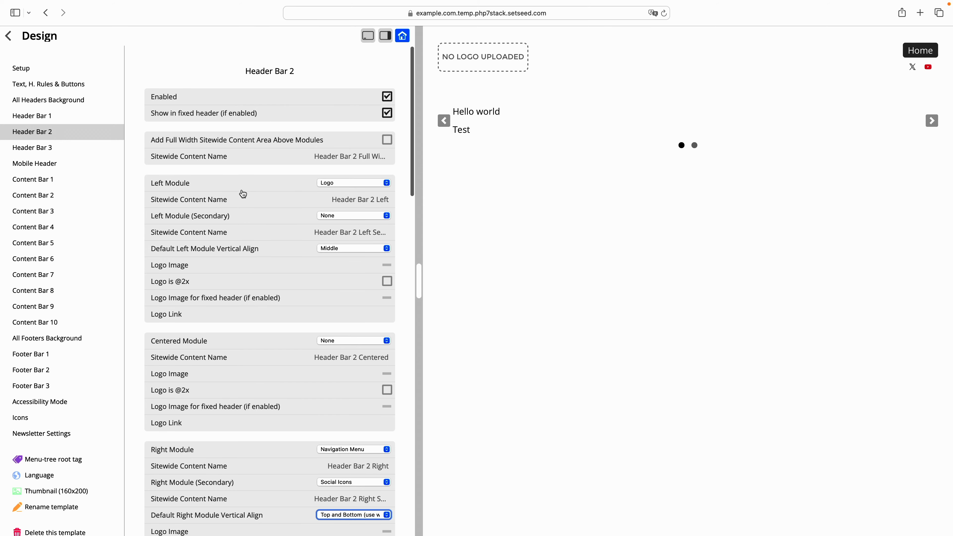
{"action": "left_click", "coordinate": [225, 270]}
{"action": "double_click", "coordinate": [390, 268]}
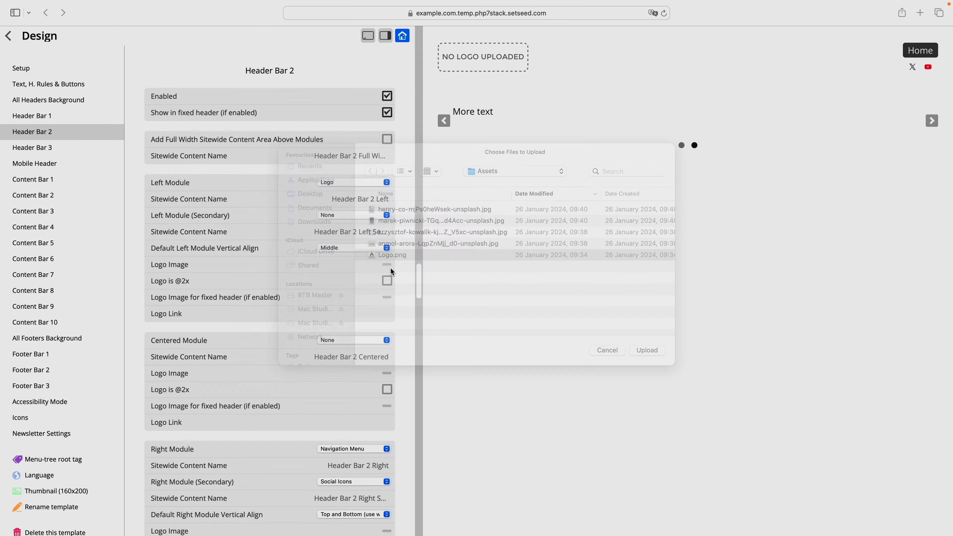
{"action": "left_click", "coordinate": [360, 288]}
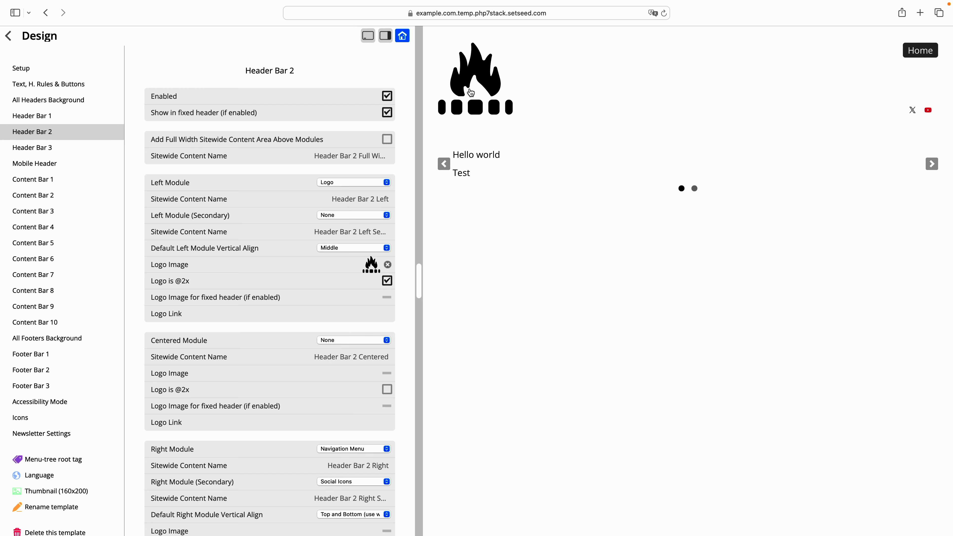
- Widen the template settings pane so the live preview of the header becomes narrower
{"action": "scroll", "coordinate": [282, 226], "scroll_direction": "down", "scroll_amount": 3}
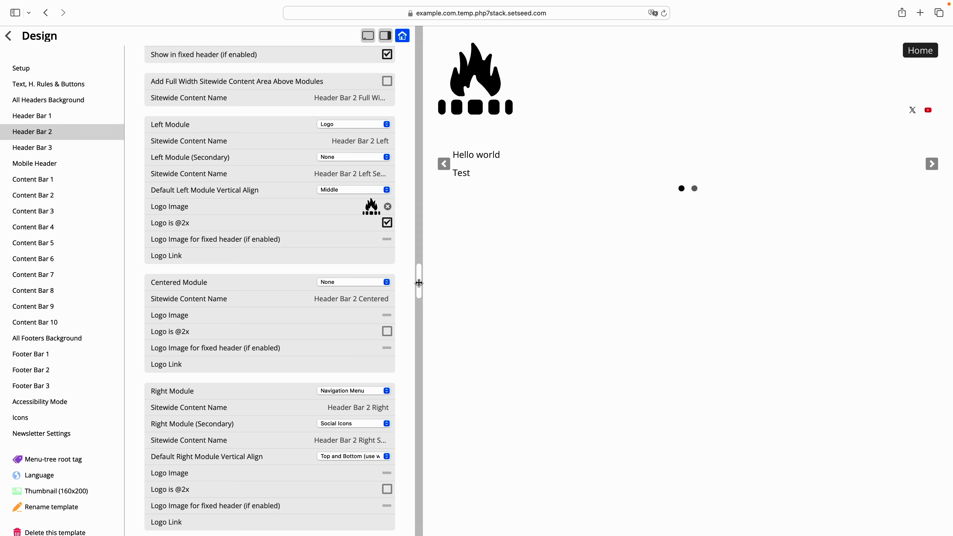
{"action": "left_click_drag", "start_coordinate": [420, 282], "coordinate": [483, 347]}
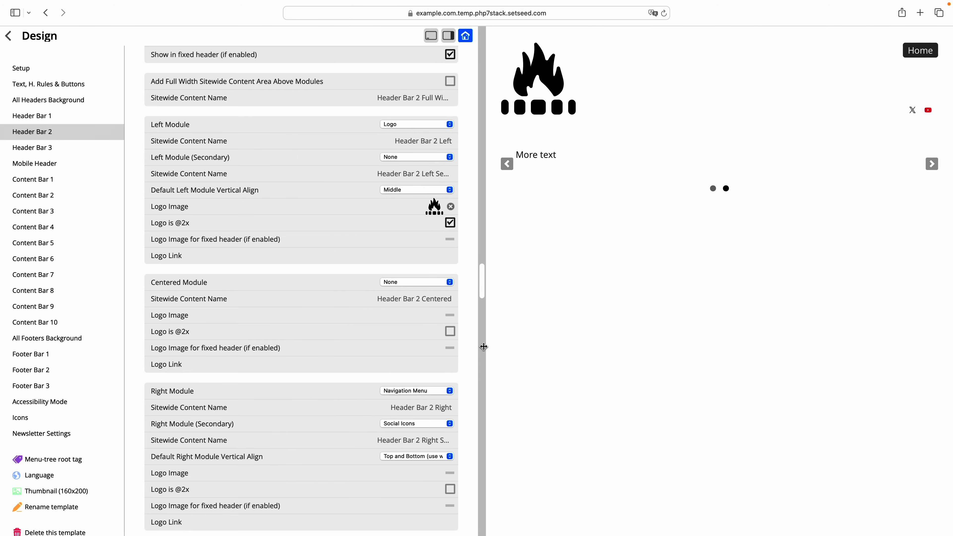
- Upload the snowy mountain photo as Background Image 1 of Header Bar 2
{"action": "scroll", "coordinate": [325, 153], "scroll_direction": "down", "scroll_amount": 9}
{"action": "scroll", "coordinate": [326, 153], "scroll_direction": "down", "scroll_amount": 4}
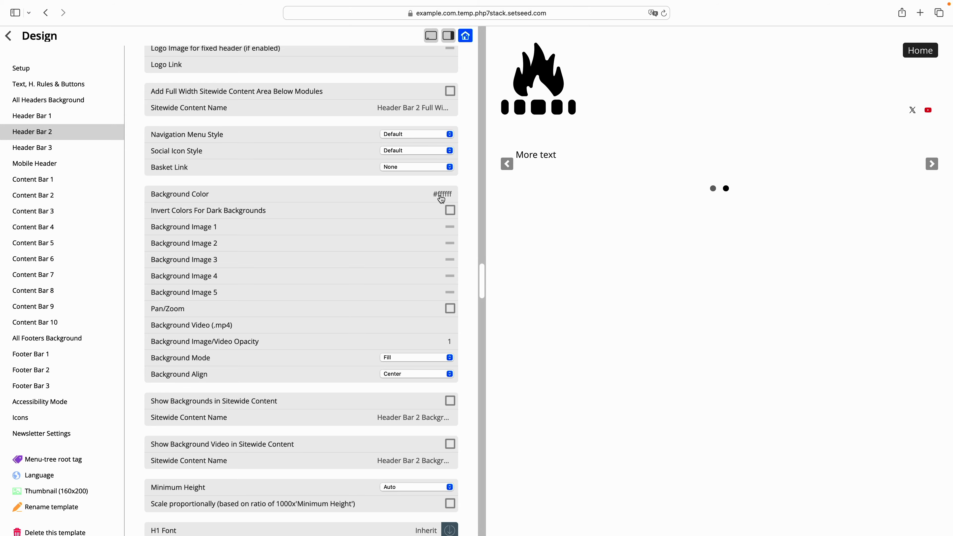
{"action": "left_click", "coordinate": [382, 227]}
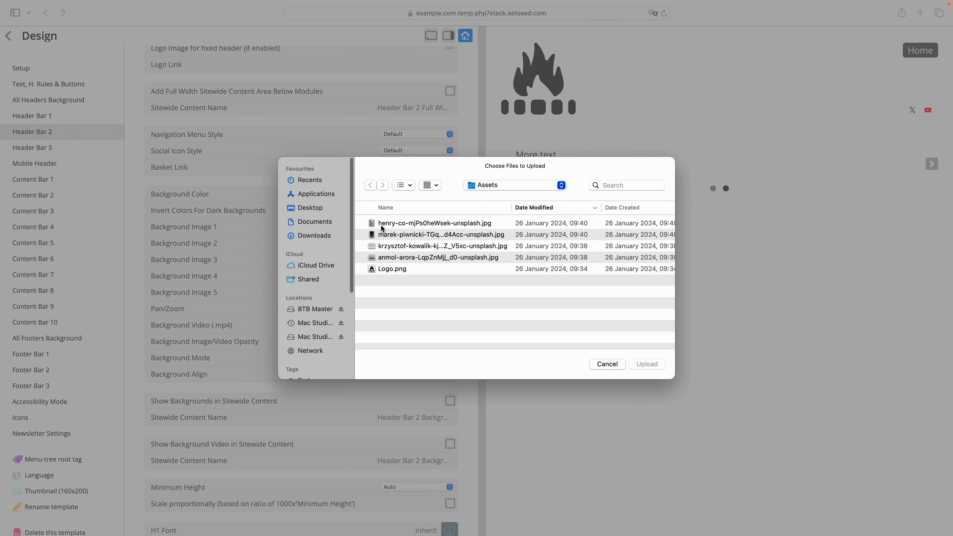
{"action": "double_click", "coordinate": [414, 252]}
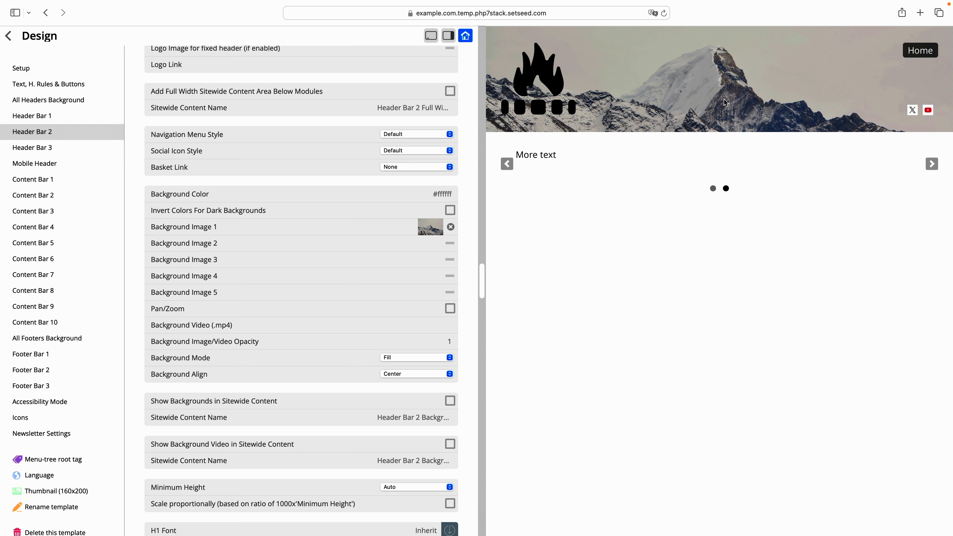
- Examine Header Bar 2's Background Mode choices, including the parallax options, and its surrounding background settings
{"action": "left_click", "coordinate": [417, 357]}
{"action": "left_click", "coordinate": [401, 339]}
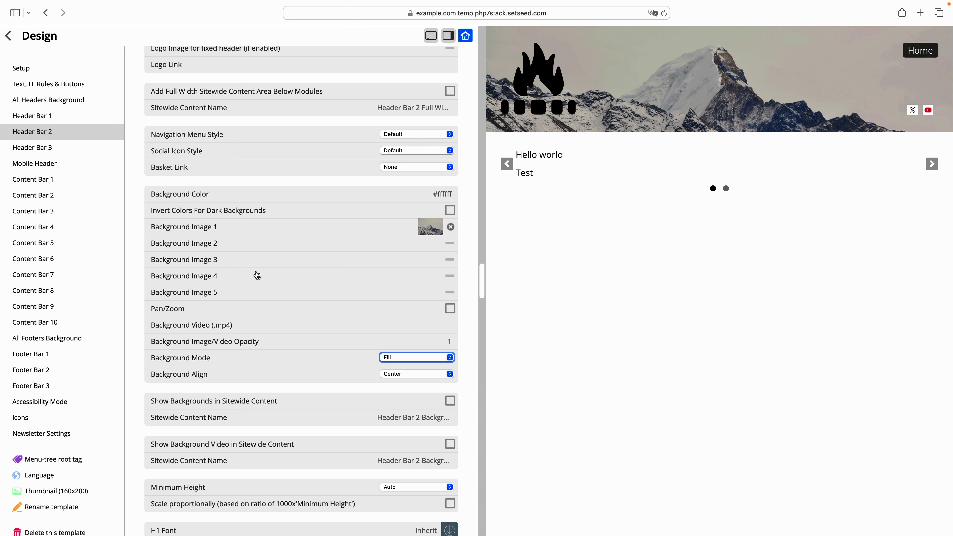
{"action": "left_click", "coordinate": [413, 358]}
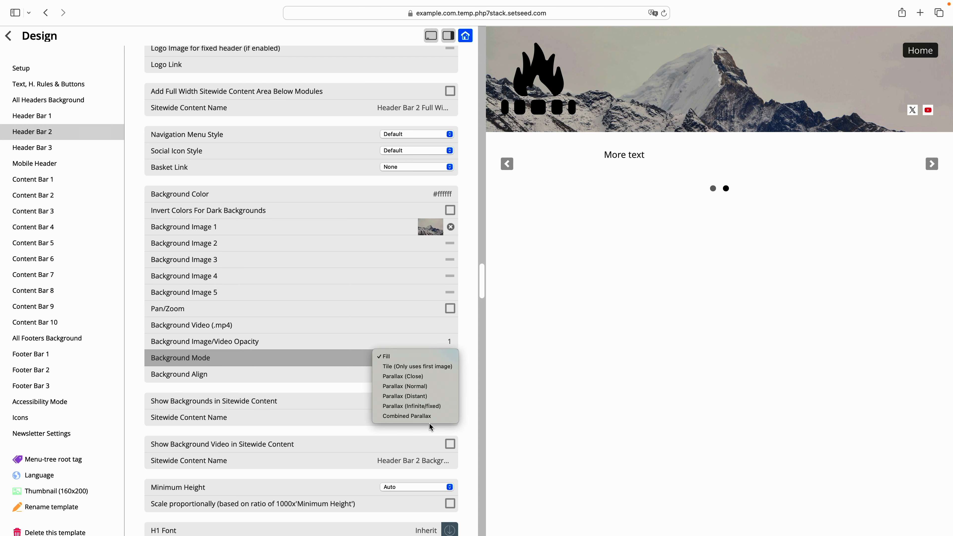
{"action": "left_click", "coordinate": [471, 320]}
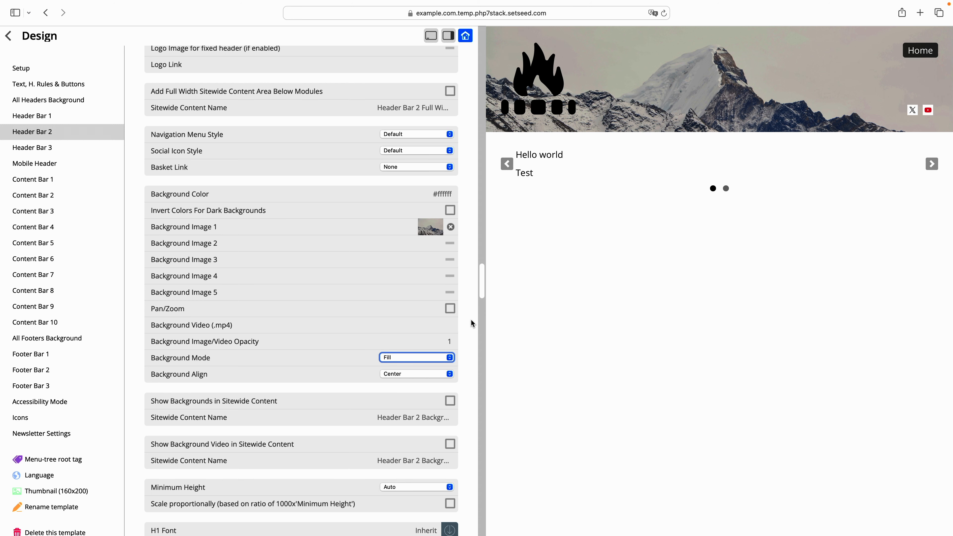
{"action": "scroll", "coordinate": [471, 320], "scroll_direction": "down", "scroll_amount": 1}
{"action": "scroll", "coordinate": [471, 320], "scroll_direction": "up", "scroll_amount": 3}
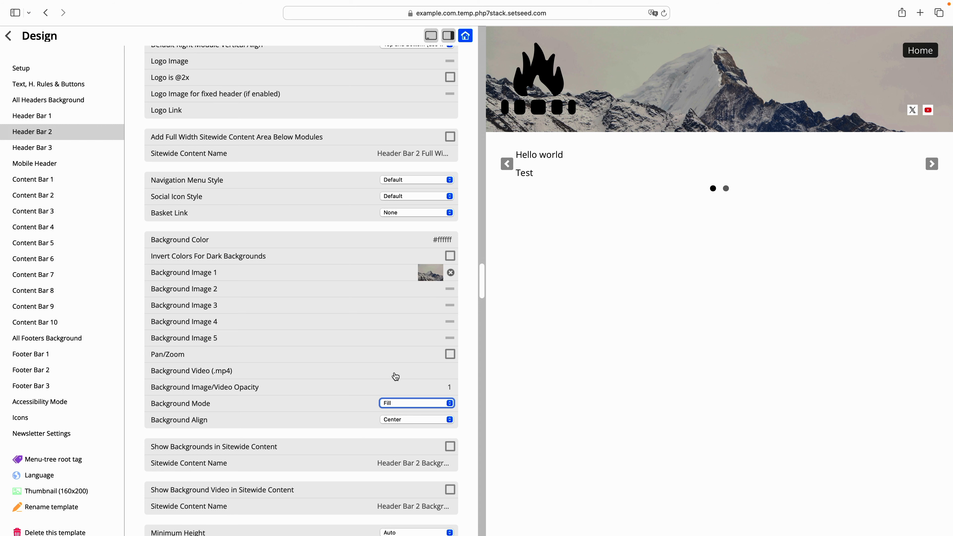
{"action": "scroll", "coordinate": [395, 376], "scroll_direction": "down", "scroll_amount": 6}
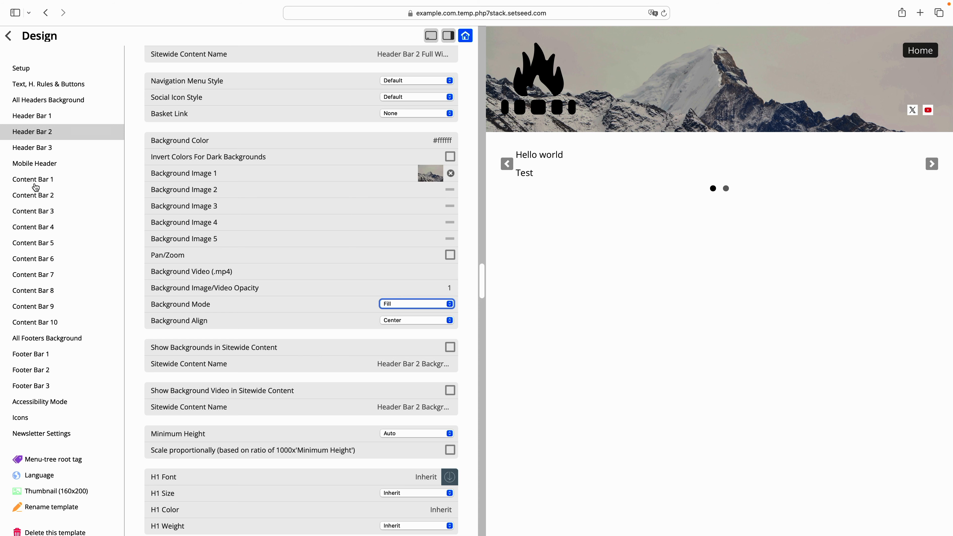
- Examine the settings of Content Bar 1 and Content Bar 3, including their background, minimum height and banner area options
{"action": "left_click", "coordinate": [43, 181]}
{"action": "scroll", "coordinate": [248, 185], "scroll_direction": "up", "scroll_amount": 10}
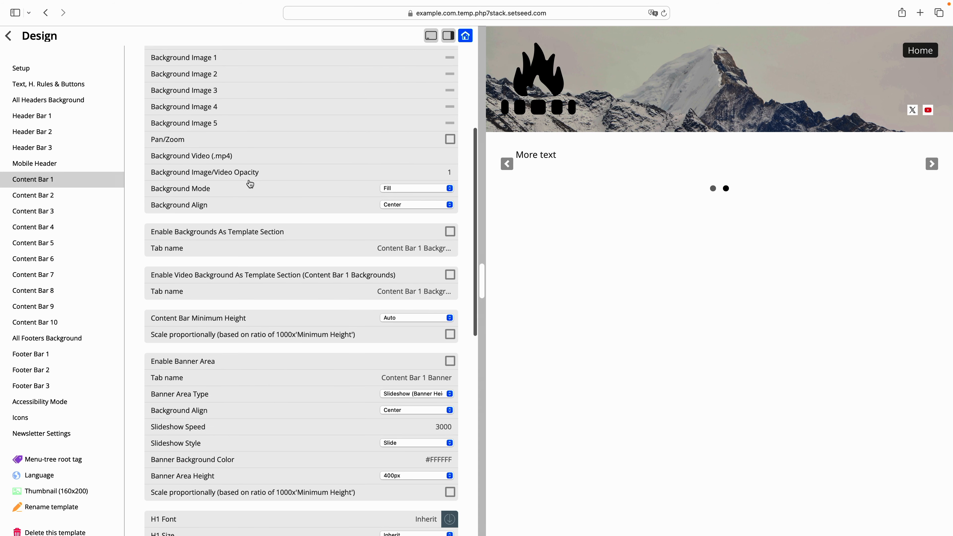
{"action": "left_click", "coordinate": [57, 212]}
{"action": "scroll", "coordinate": [263, 229], "scroll_direction": "up", "scroll_amount": 3}
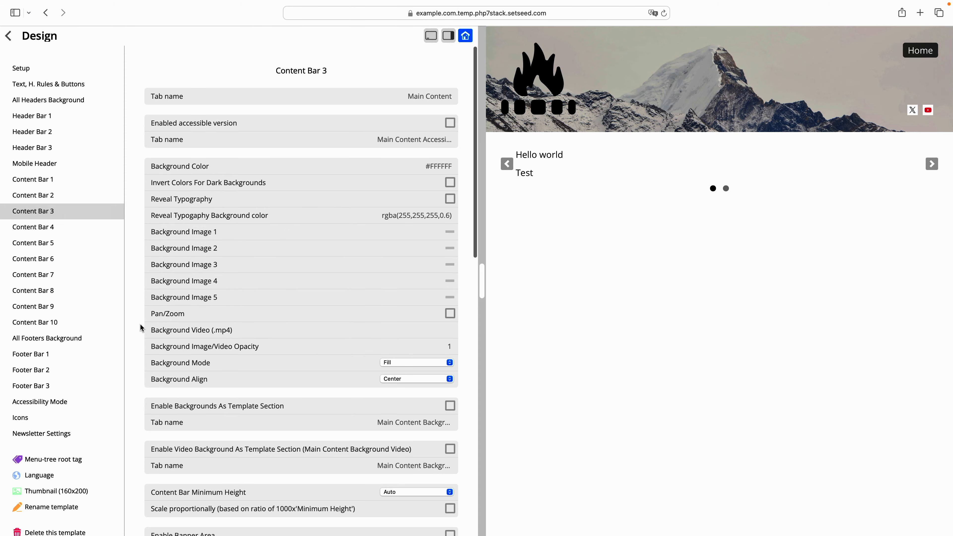
{"action": "scroll", "coordinate": [289, 304], "scroll_direction": "down", "scroll_amount": 5}
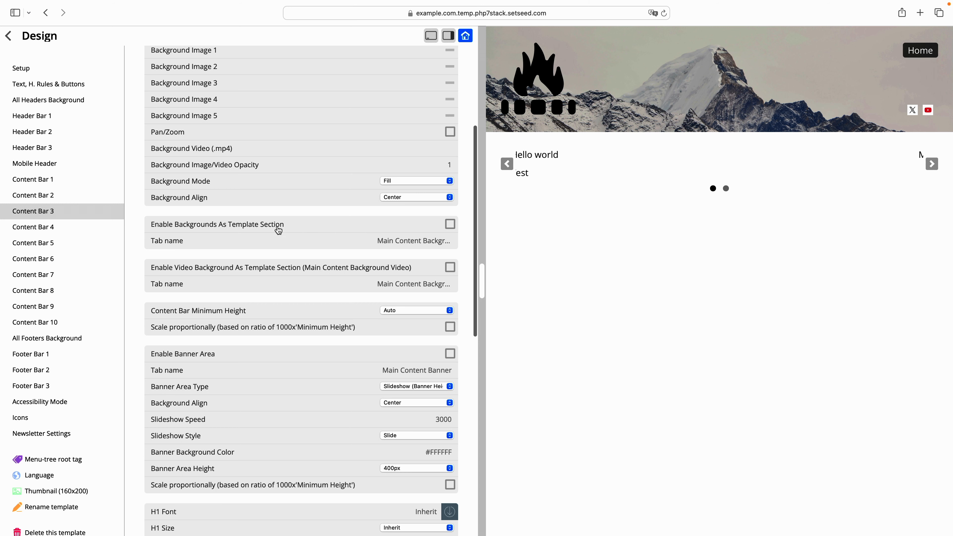
{"action": "scroll", "coordinate": [277, 227], "scroll_direction": "up", "scroll_amount": 1}
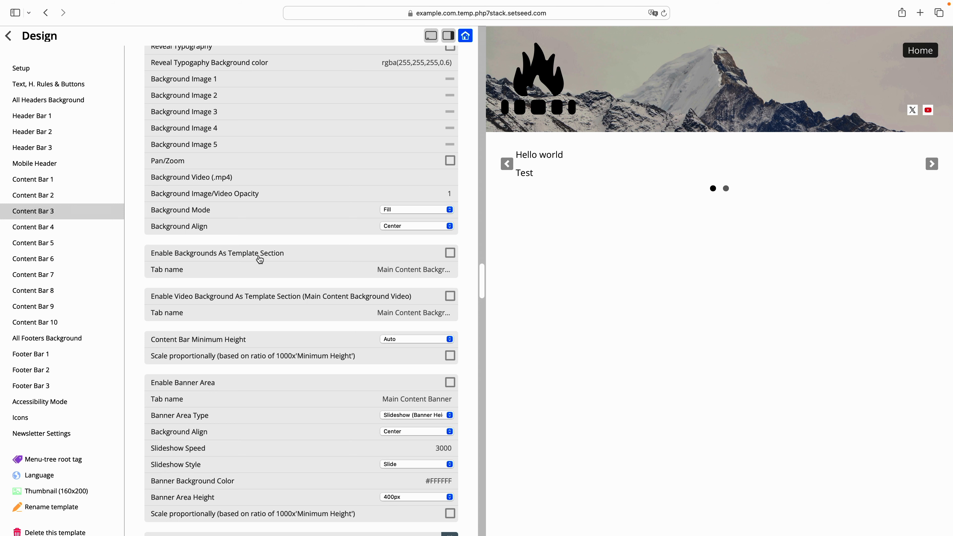
{"action": "scroll", "coordinate": [307, 355], "scroll_direction": "up", "scroll_amount": 3}
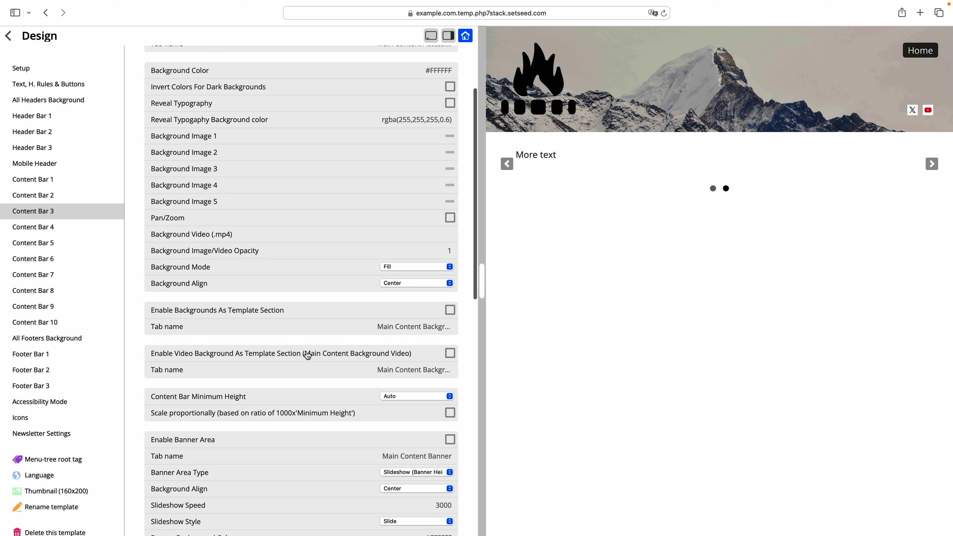
{"action": "scroll", "coordinate": [340, 312], "scroll_direction": "up", "scroll_amount": 5}
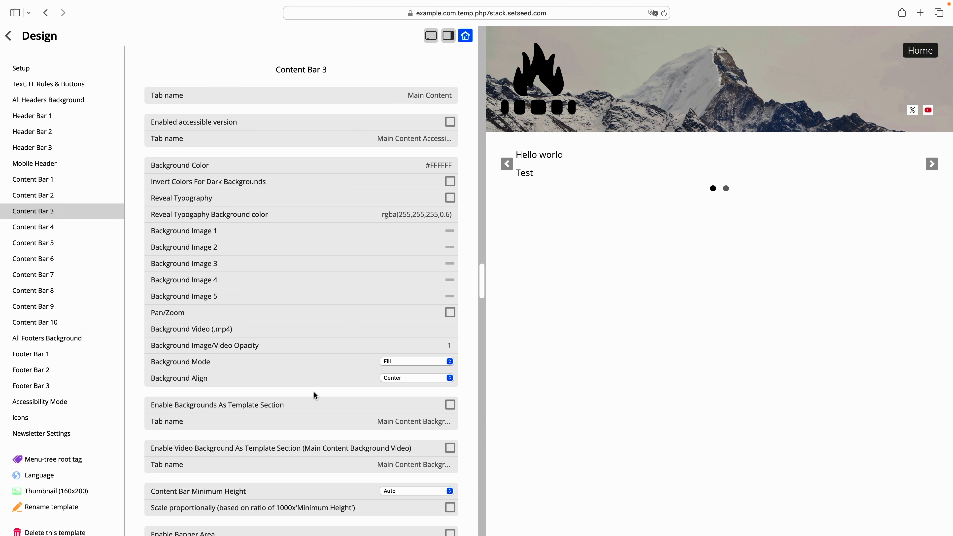
{"action": "scroll", "coordinate": [315, 394], "scroll_direction": "down", "scroll_amount": 8}
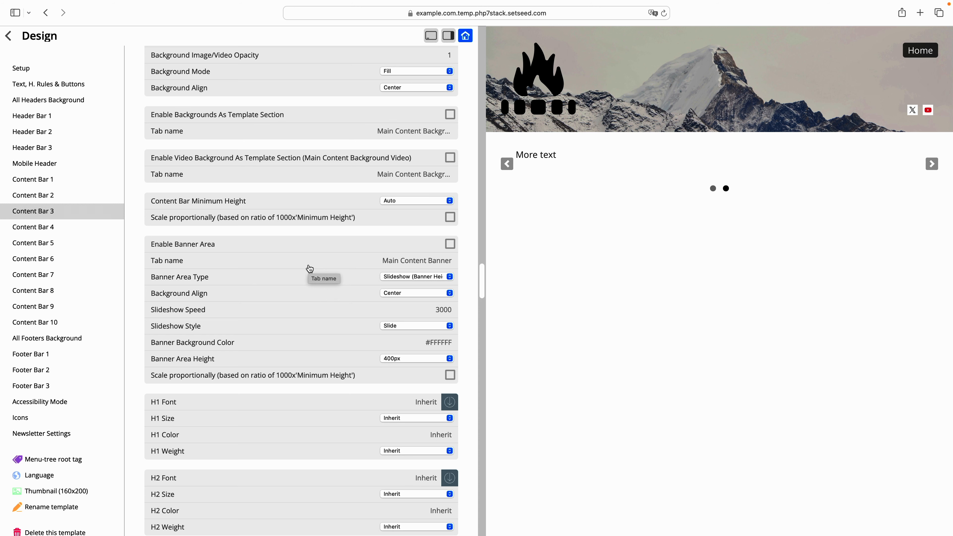
- Review the available Banner Area Type choices for Content Bar 3, keeping the current slideshow type
{"action": "left_click", "coordinate": [409, 276]}
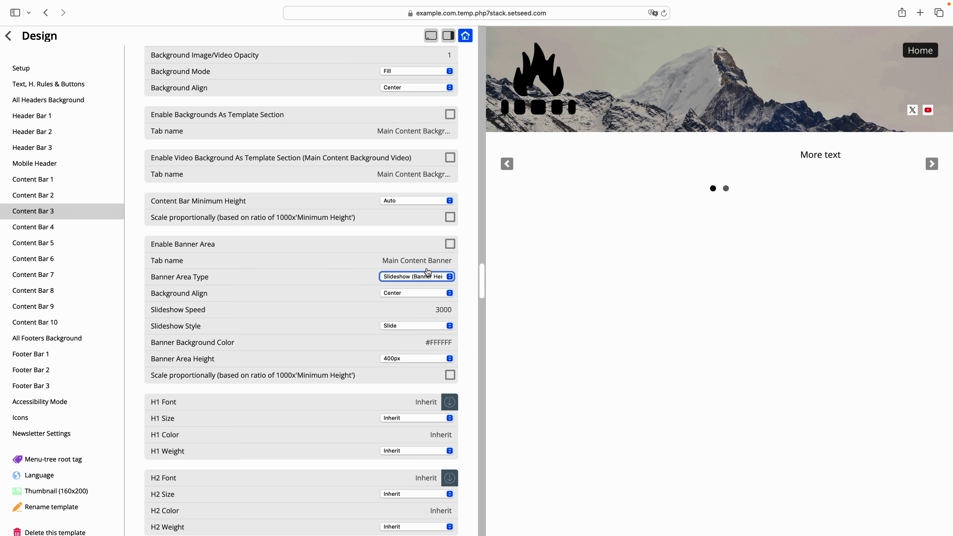
{"action": "left_click", "coordinate": [419, 276]}
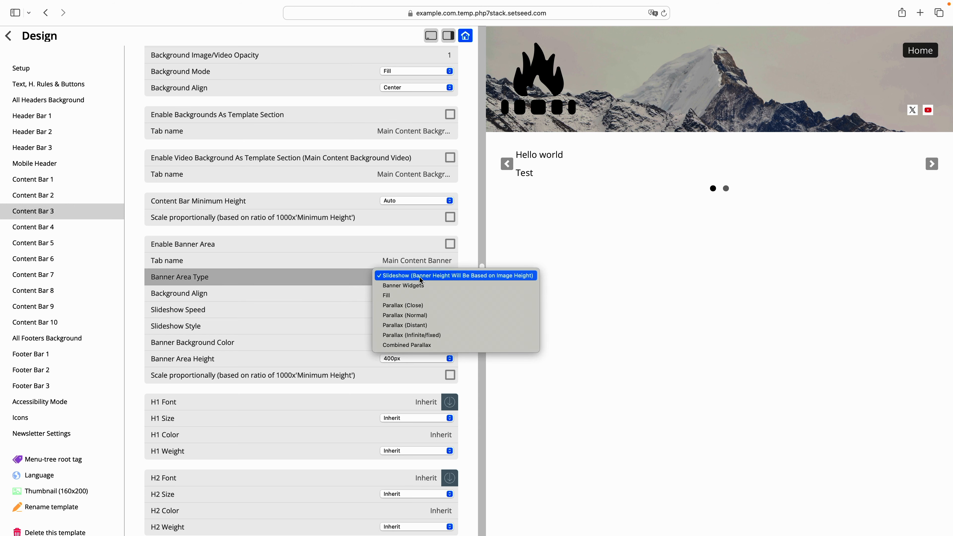
{"action": "left_click", "coordinate": [396, 232]}
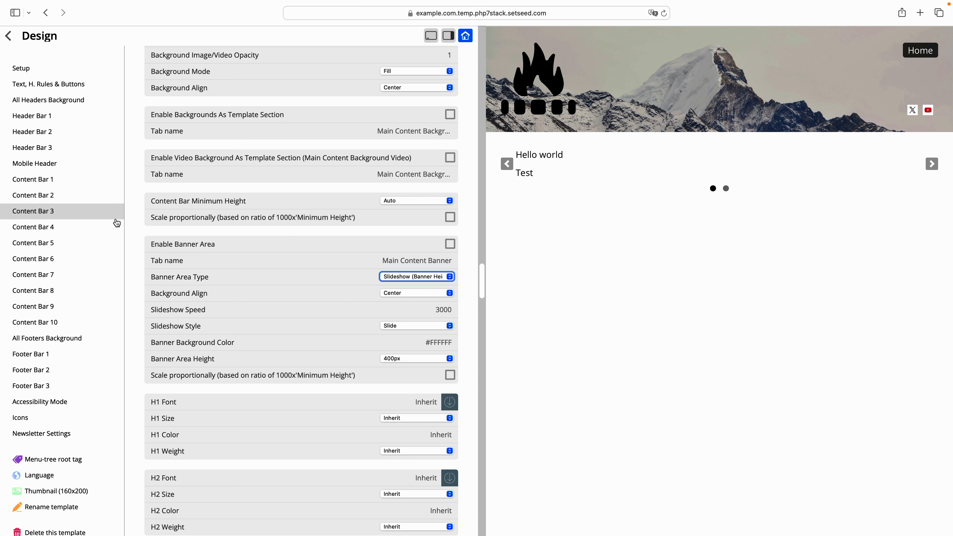
- Open the template's Setup settings and review the general options, such as header style, scroll effects and default content bar
{"action": "scroll", "coordinate": [281, 232], "scroll_direction": "up", "scroll_amount": 8}
{"action": "left_click", "coordinate": [60, 69]}
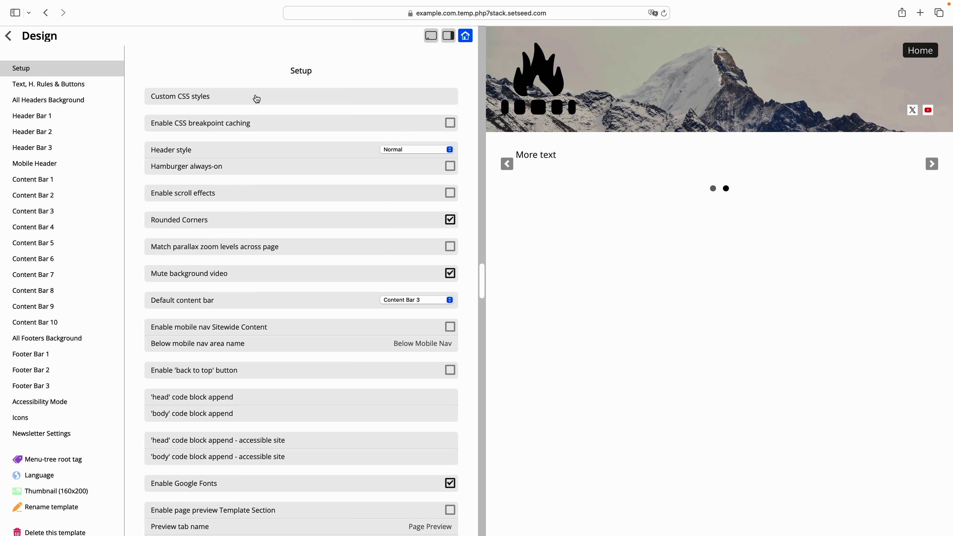
{"action": "scroll", "coordinate": [257, 99], "scroll_direction": "down", "scroll_amount": 3}
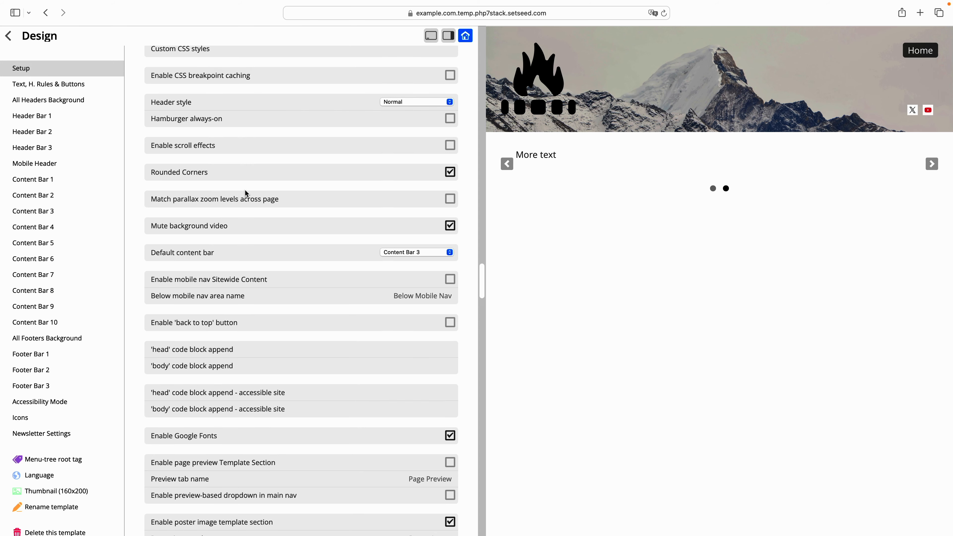